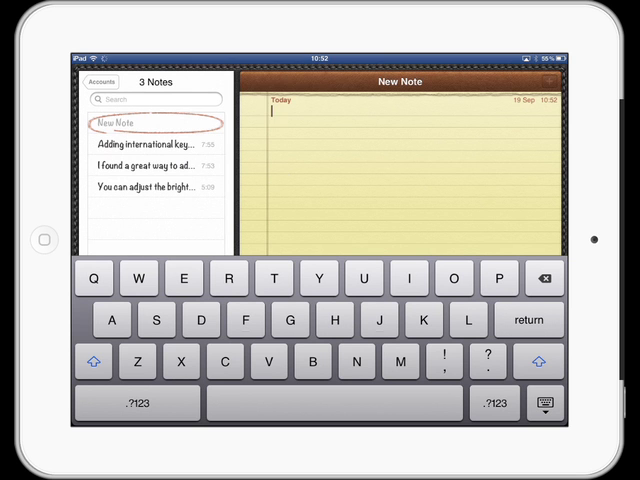
Toggle between the number and letter keyboards, then insert an exclamation mark
{"action": "left_click", "coordinate": [138, 403]}
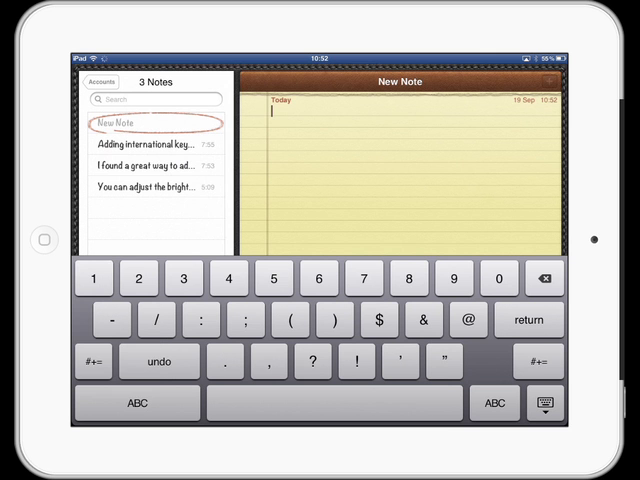
{"action": "left_click", "coordinate": [138, 403]}
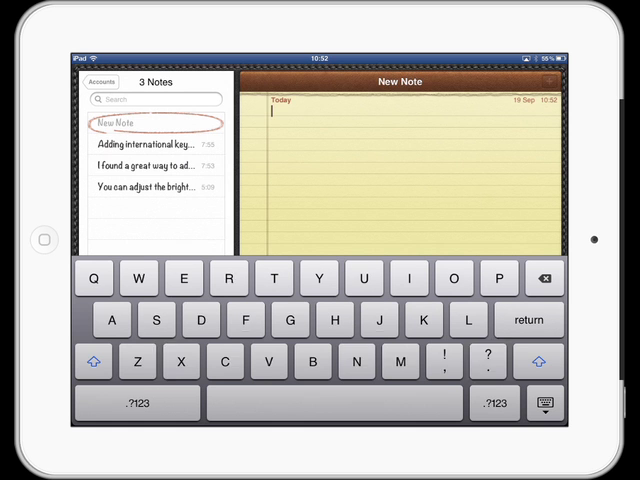
{"action": "left_click", "coordinate": [138, 403]}
{"action": "left_click", "coordinate": [357, 361]}
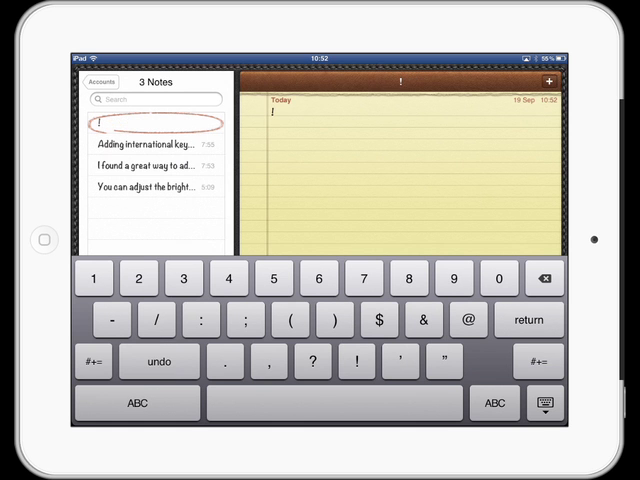
Delete the exclamation mark, then erase the mistyped 'v' and misspelled text to retype
{"action": "left_click", "coordinate": [544, 278]}
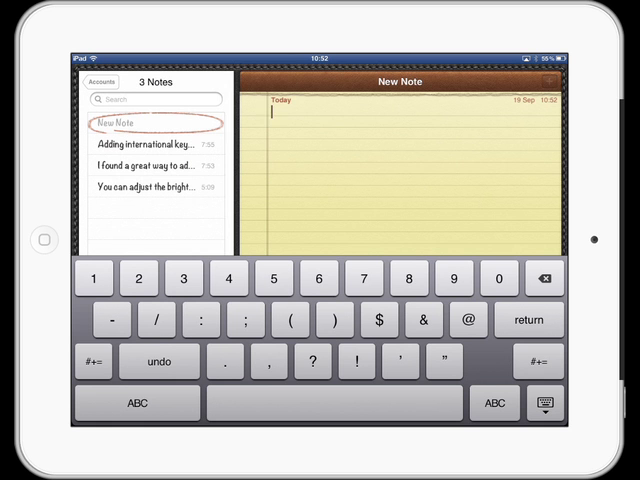
{"action": "left_click", "coordinate": [137, 402]}
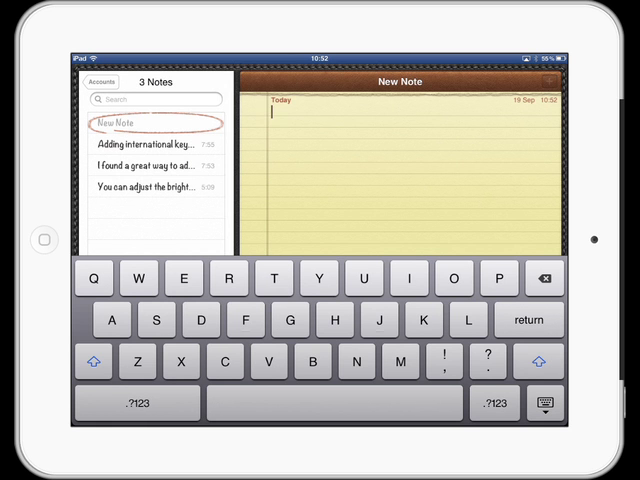
{"action": "type", "text": "I hv"}
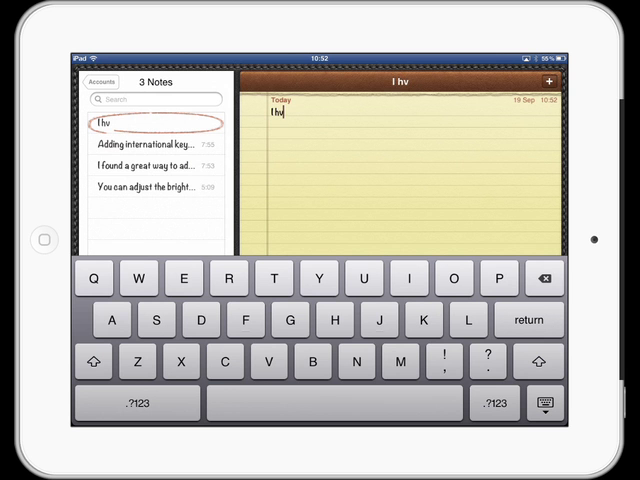
{"action": "key", "text": "BackSpace"}
{"action": "type", "text": "a"}
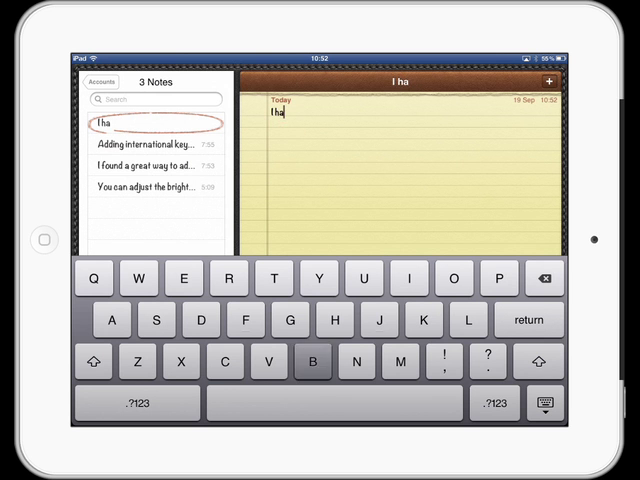
{"action": "type", "text": "bve"}
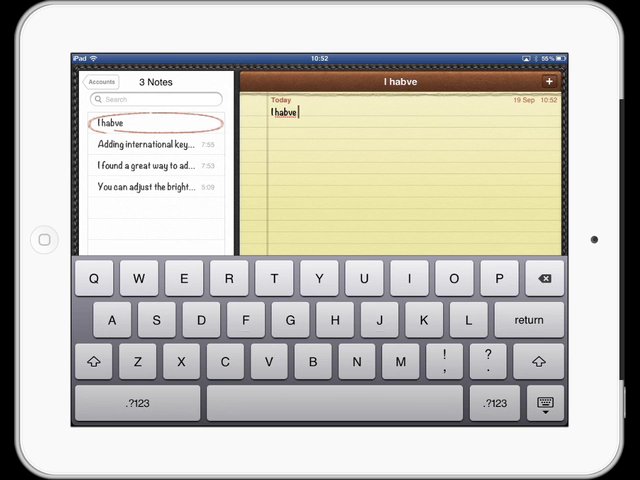
{"action": "key", "text": "BackSpace"}
{"action": "key", "text": "BackSpace"}
{"action": "key", "text": "BackSpace"}
{"action": "key", "text": "BackSpace"}
{"action": "key", "text": "BackSpace"}
{"action": "key", "text": "BackSpace"}
{"action": "key", "text": "BackSpace"}
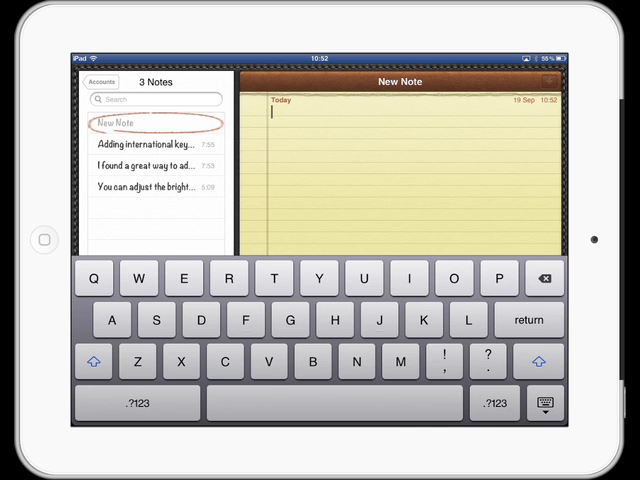
{"action": "type", "text": "I ha"}
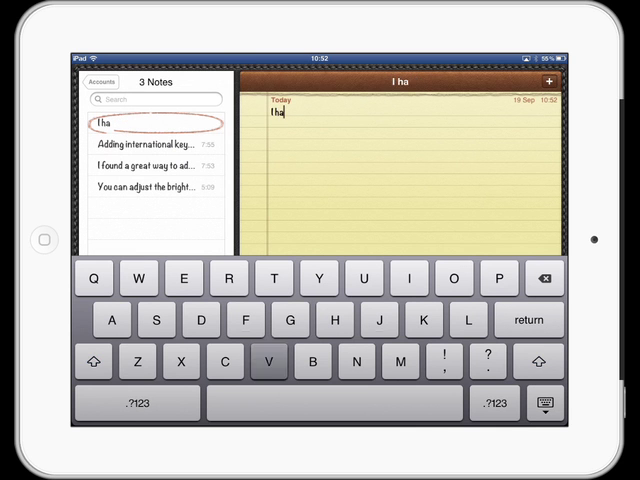
{"action": "type", "text": "ve fiund"}
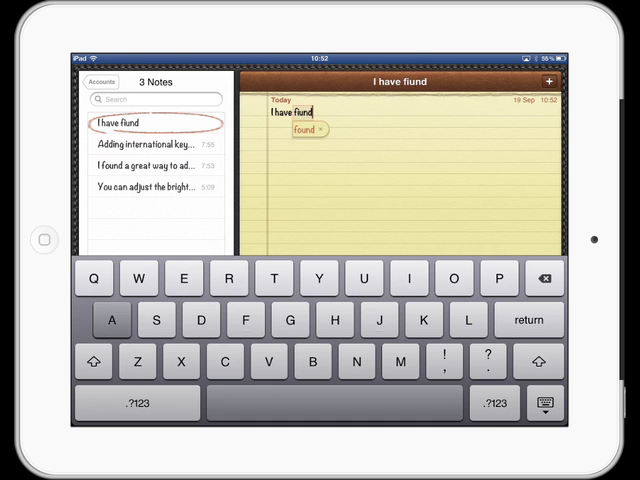
{"action": "type", "text": " a great n"}
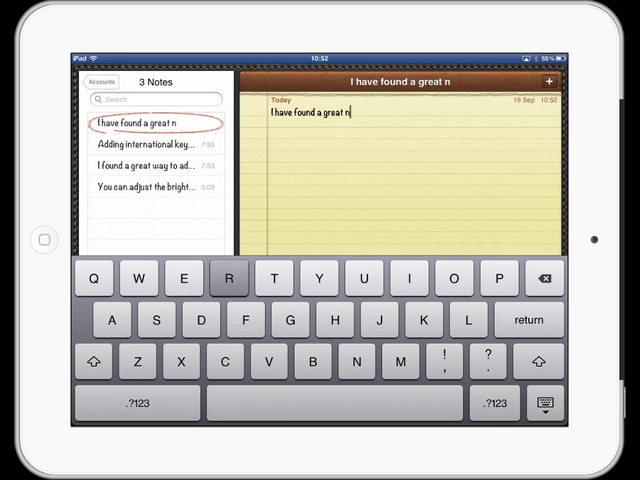
{"action": "type", "text": "re"}
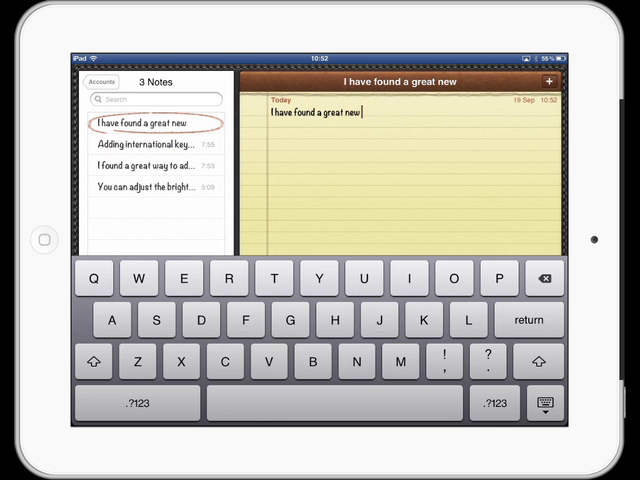
{"action": "type", "text": " trick"}
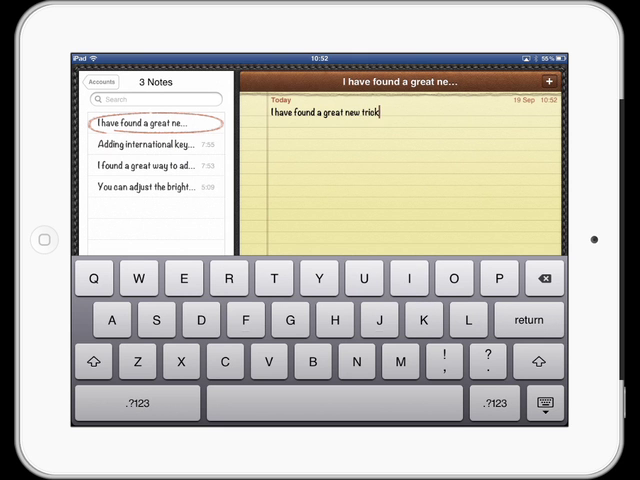
{"action": "left_click", "coordinate": [137, 403]}
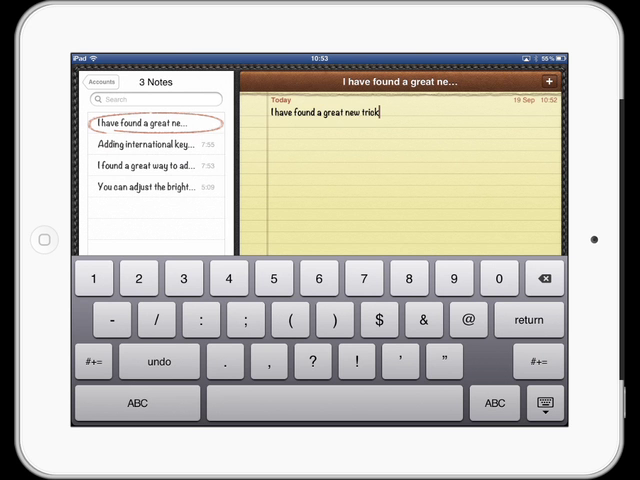
{"action": "left_click_drag", "start_coordinate": [225, 361], "coordinate": [357, 361]}
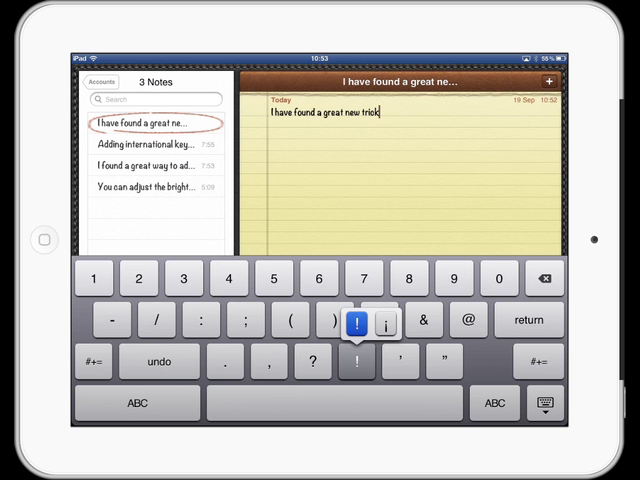
{"action": "left_click", "coordinate": [357, 323]}
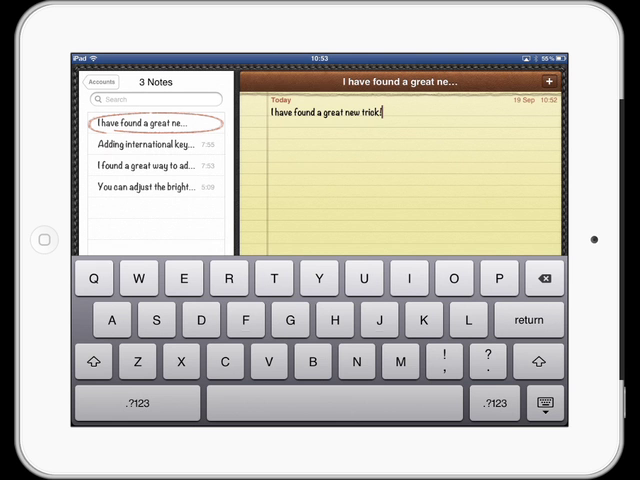
{"action": "left_click", "coordinate": [545, 278]}
Add '!' after 'trick' from the number and punctuation keys
{"action": "left_click", "coordinate": [495, 403]}
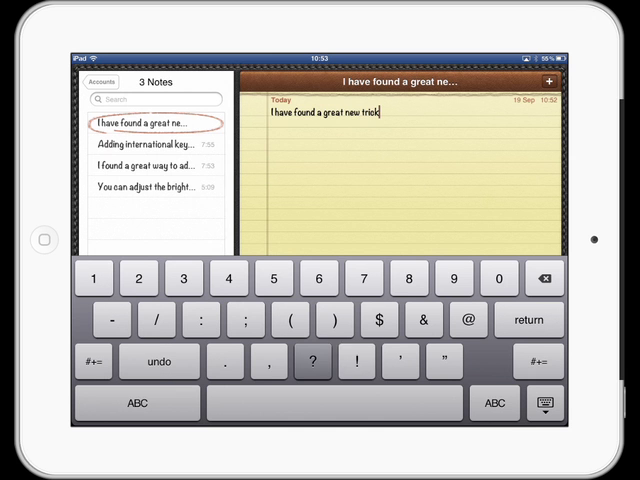
{"action": "left_click", "coordinate": [357, 361]}
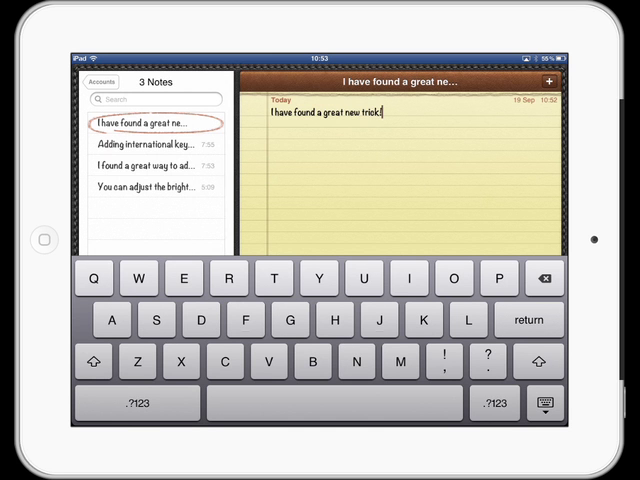